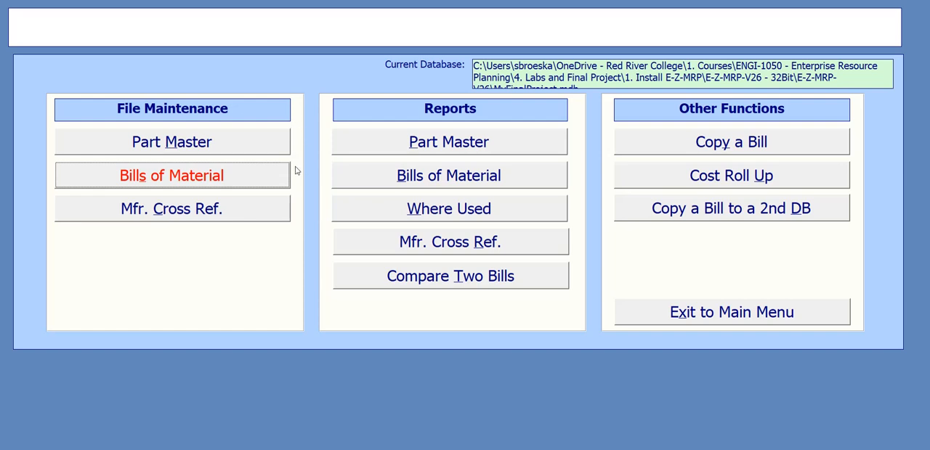
Open bills of material file maintenance, decline adding components, and try to add a record without choosing an assembly.
{"action": "left_click", "coordinate": [245, 180]}
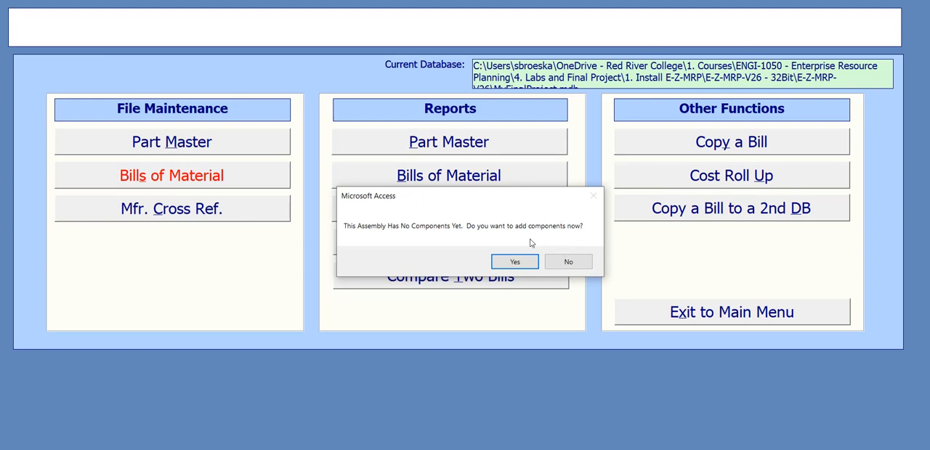
{"action": "left_click", "coordinate": [579, 263]}
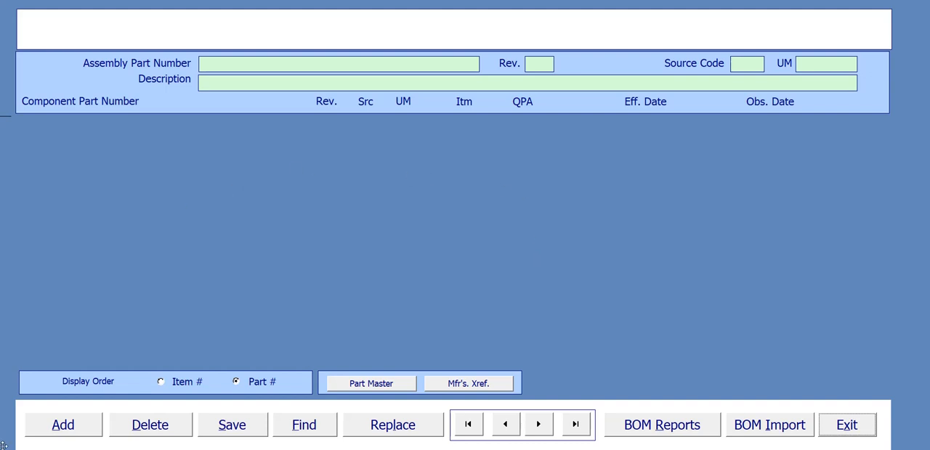
{"action": "left_click", "coordinate": [83, 427]}
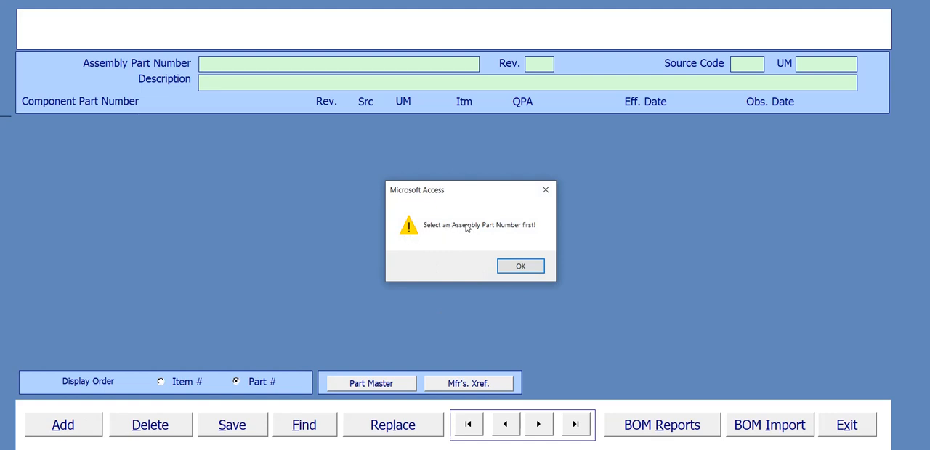
{"action": "left_click", "coordinate": [528, 270]}
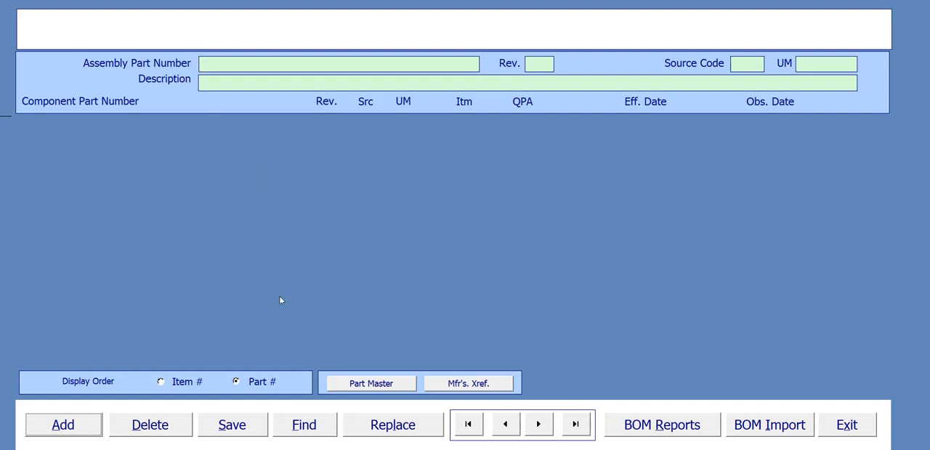
Find assembly 254362-001, Cake Box - 24x24, and start adding components to it.
{"action": "left_click", "coordinate": [310, 430]}
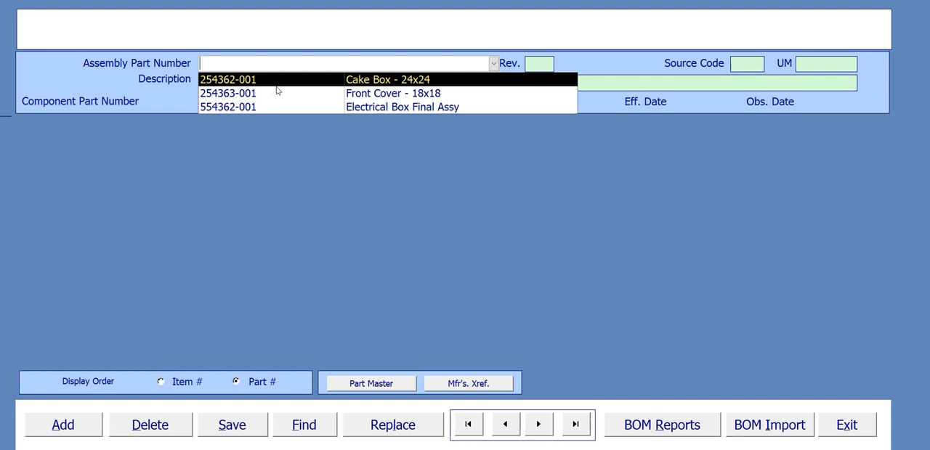
{"action": "left_click", "coordinate": [426, 81]}
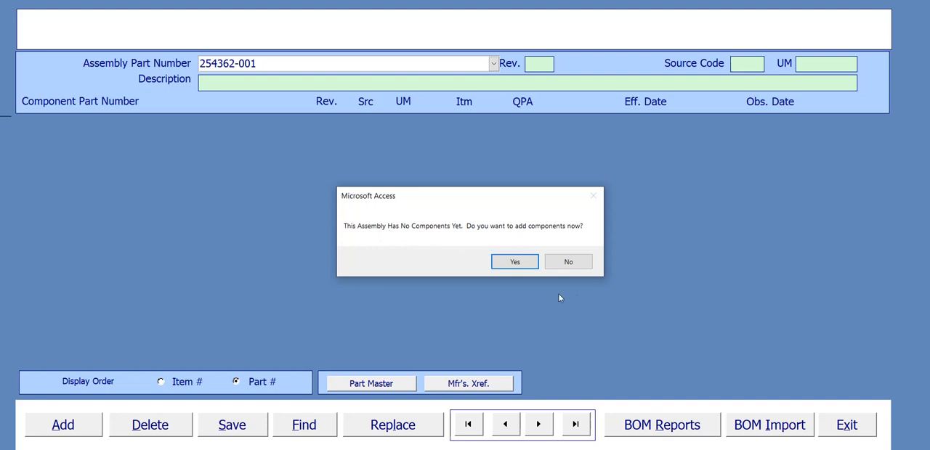
{"action": "left_click", "coordinate": [526, 263]}
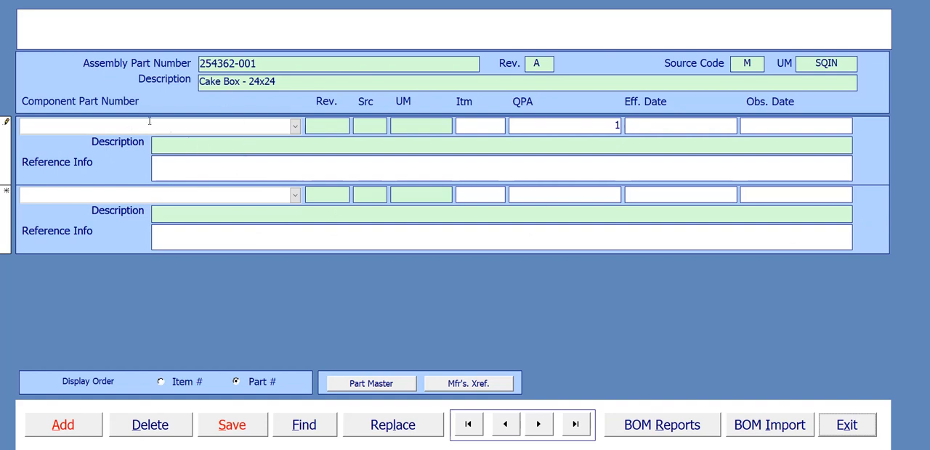
Set the first component's part number to 254362-001, Cake Box - 24x24.
{"action": "left_click", "coordinate": [296, 127]}
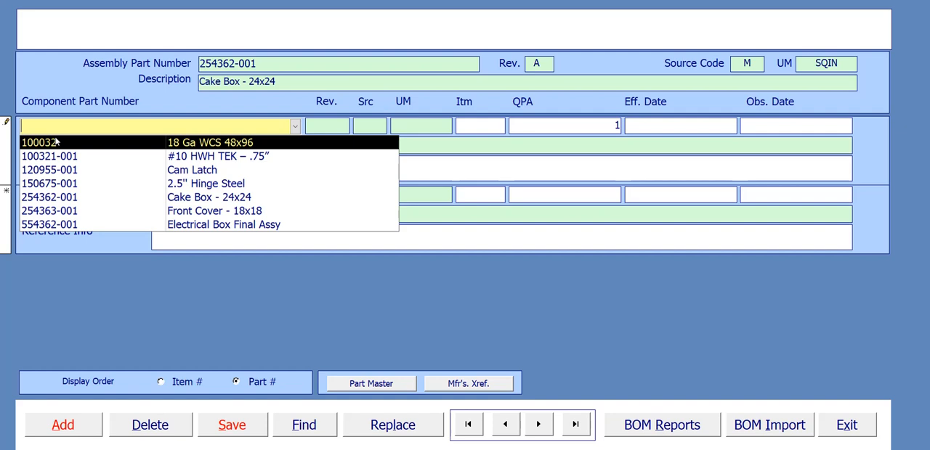
{"action": "left_click", "coordinate": [73, 198]}
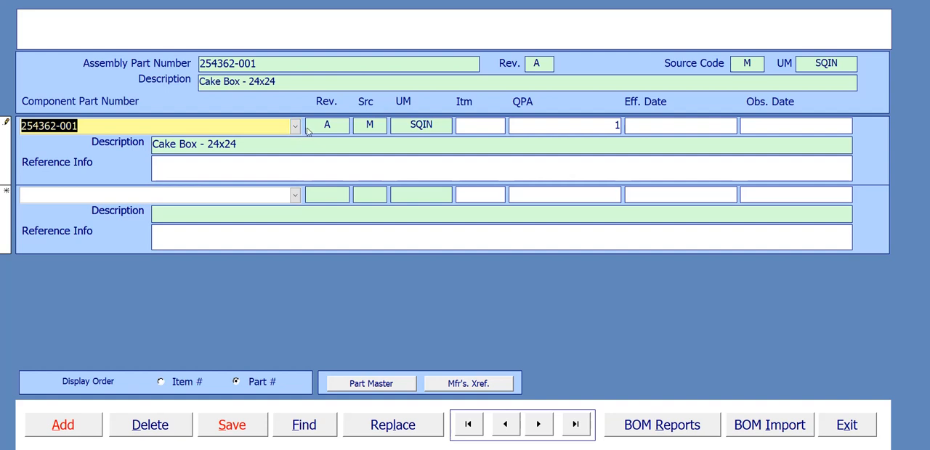
{"action": "left_click", "coordinate": [295, 128]}
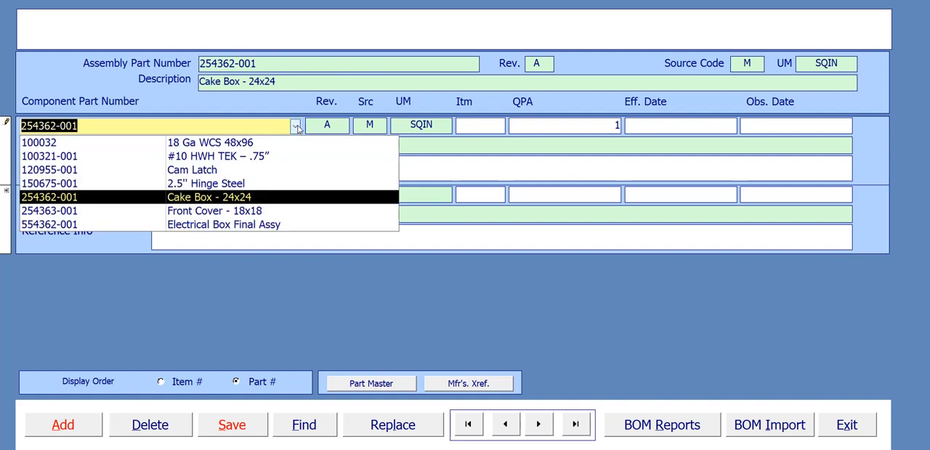
{"action": "left_click", "coordinate": [667, 321]}
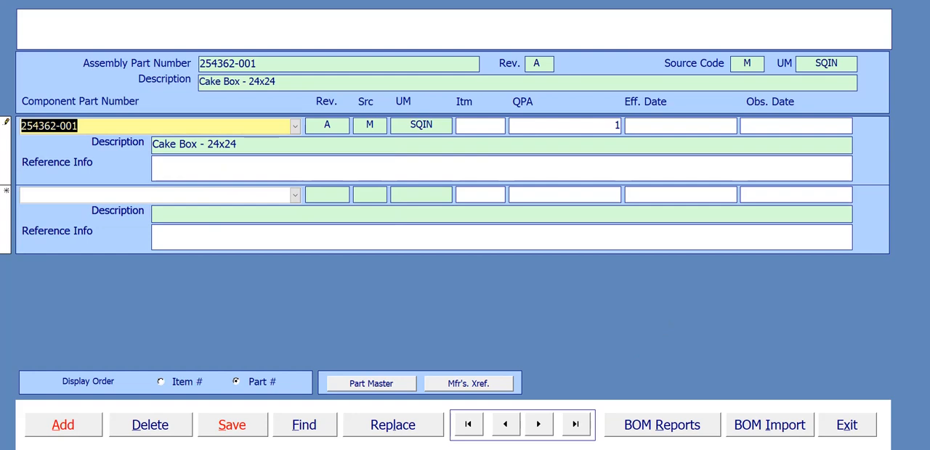
After consulting the Electrical Box product structure diagram in PowerPoint, set the first component to 100032, 18 Ga WCS 48x96, as item 1.
{"action": "left_click", "coordinate": [698, 435]}
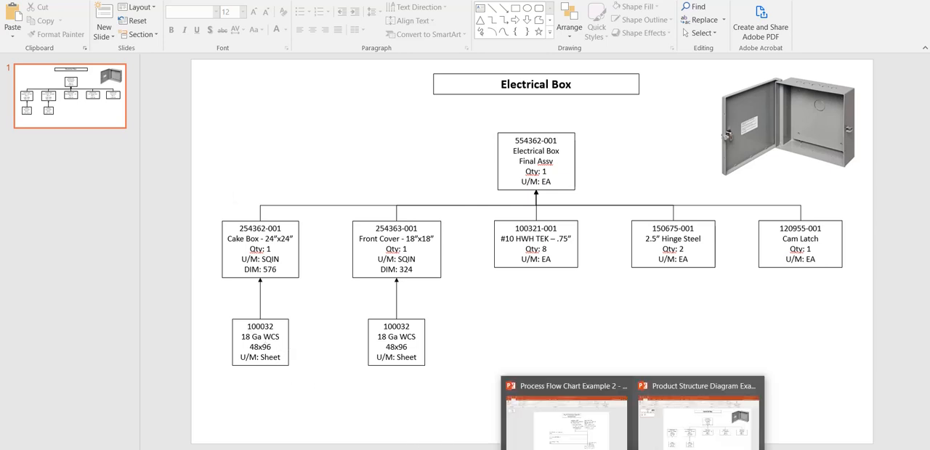
{"action": "left_click", "coordinate": [632, 449]}
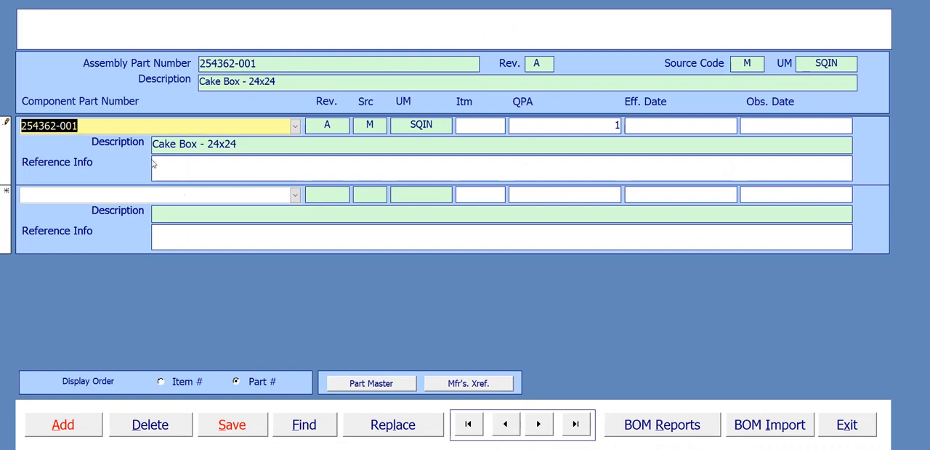
{"action": "left_click", "coordinate": [294, 126]}
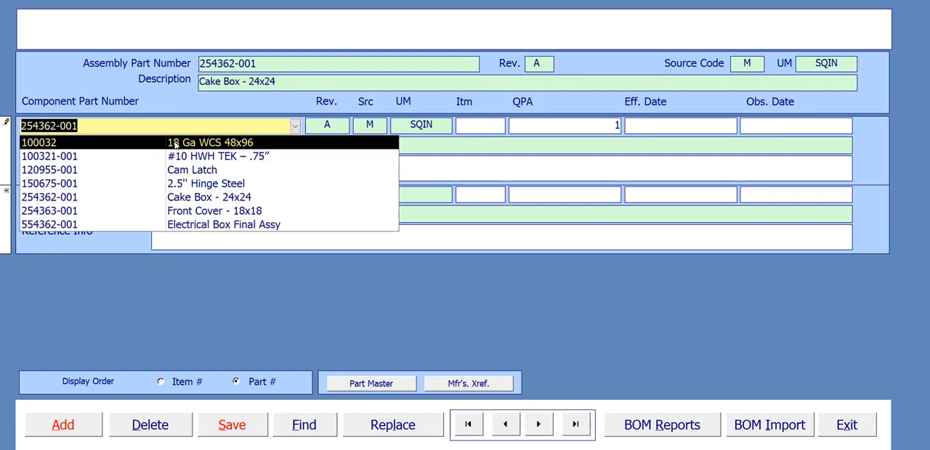
{"action": "left_click", "coordinate": [48, 143]}
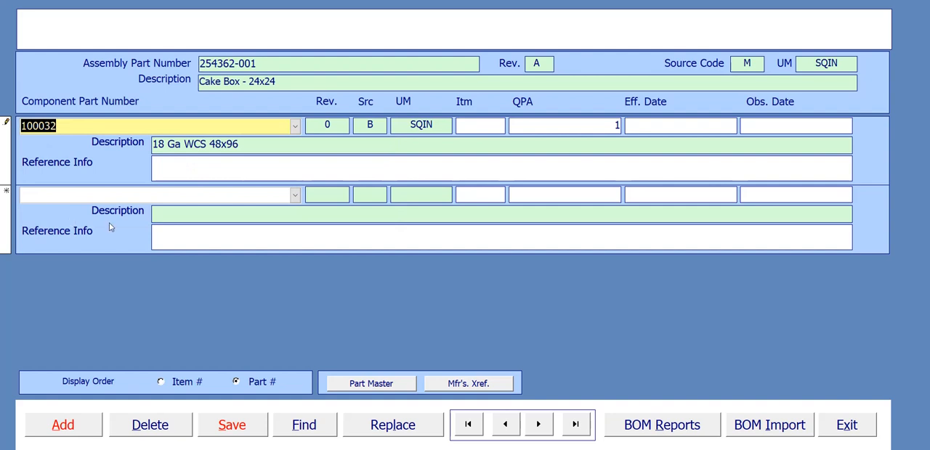
{"action": "left_click", "coordinate": [490, 126]}
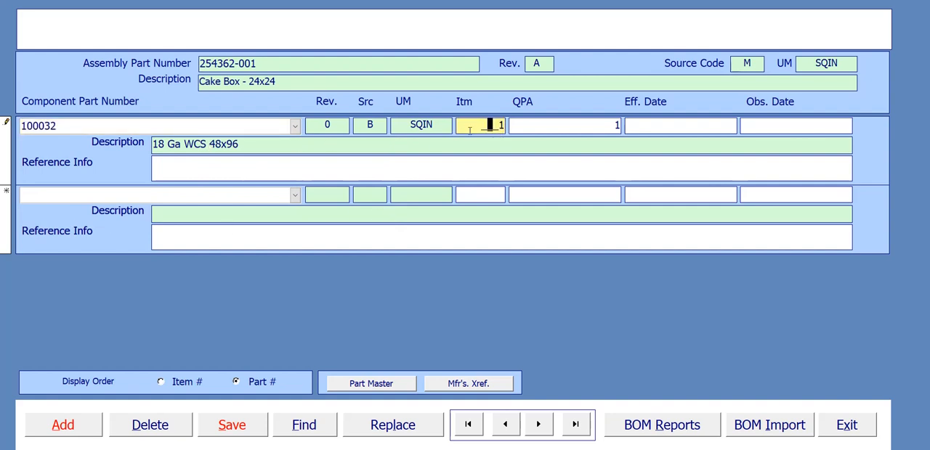
{"action": "left_click", "coordinate": [504, 126]}
Switch to the product structure diagram in PowerPoint and look up the DIM value of the Cake Box for the component quantity.
{"action": "left_click", "coordinate": [617, 126]}
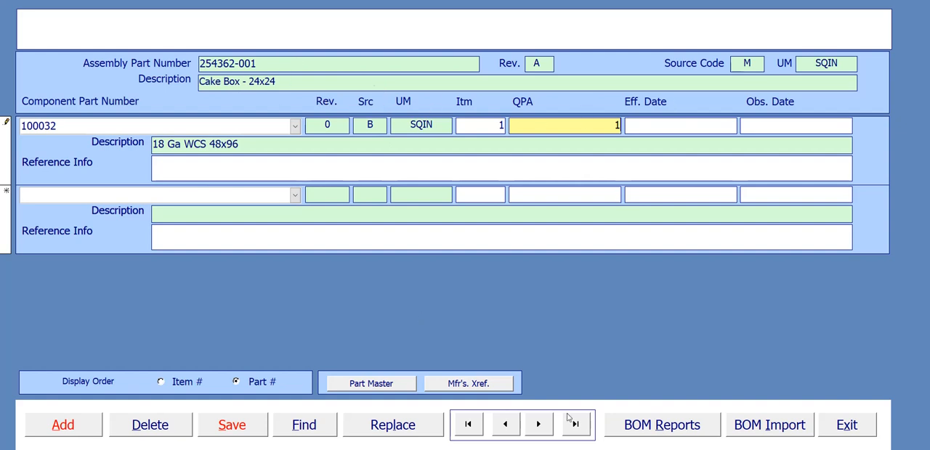
{"action": "mouse_move", "coordinate": [634, 449]}
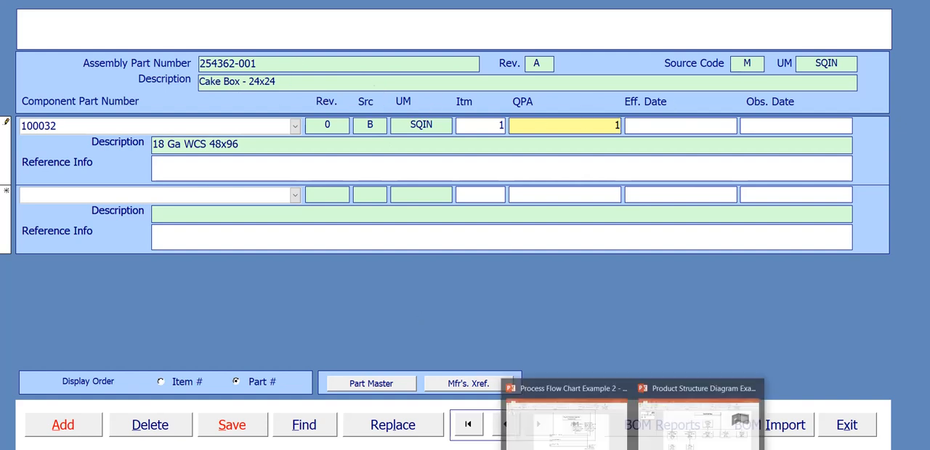
{"action": "left_click", "coordinate": [681, 444]}
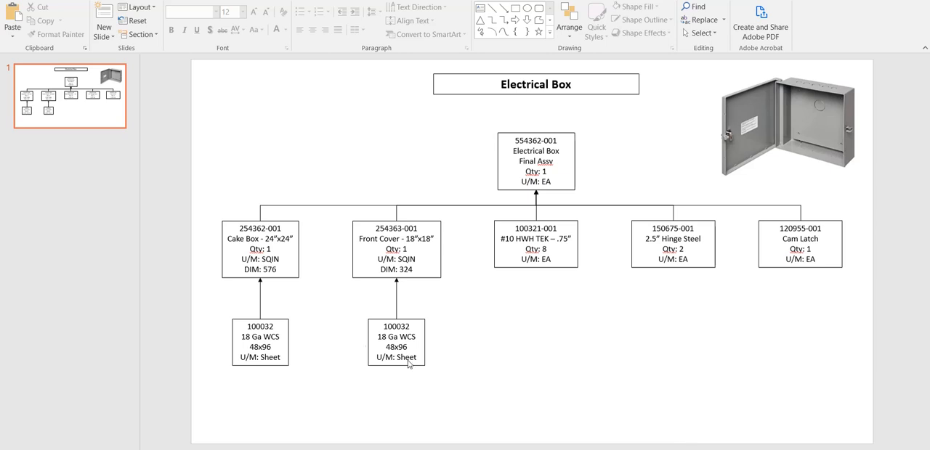
{"action": "left_click", "coordinate": [266, 268]}
{"action": "double_click", "coordinate": [266, 269]}
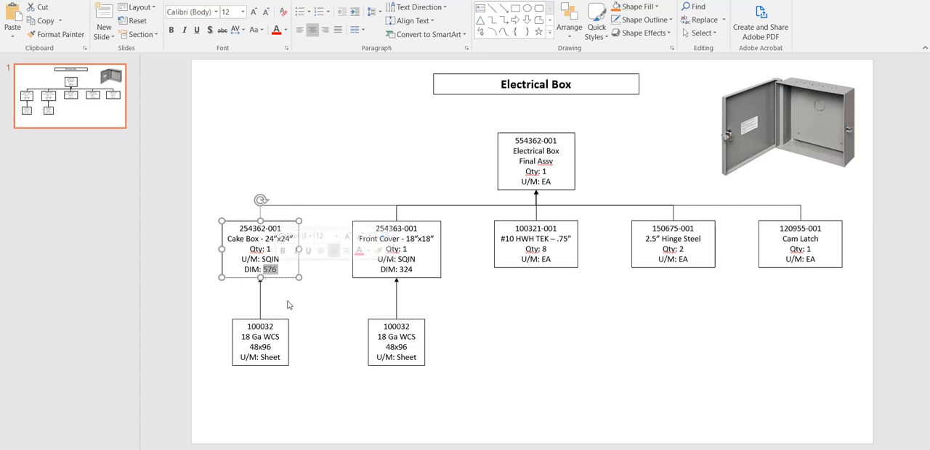
{"action": "left_click", "coordinate": [262, 238]}
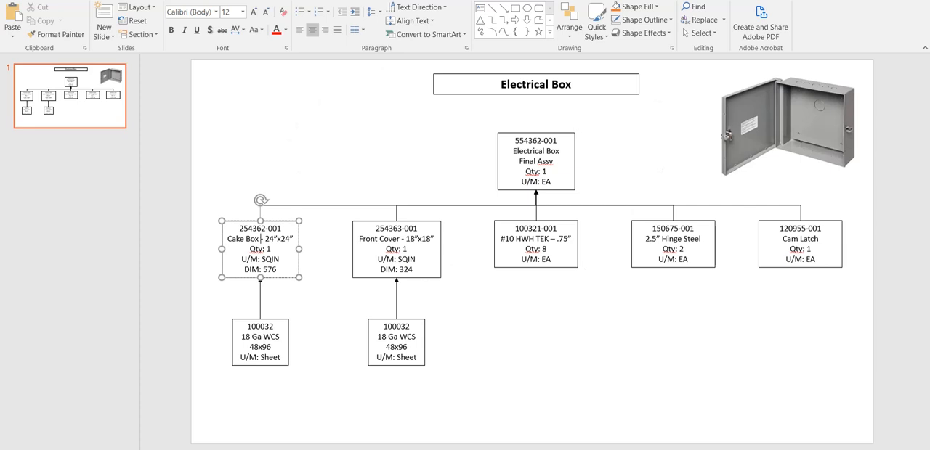
{"action": "mouse_move", "coordinate": [632, 449]}
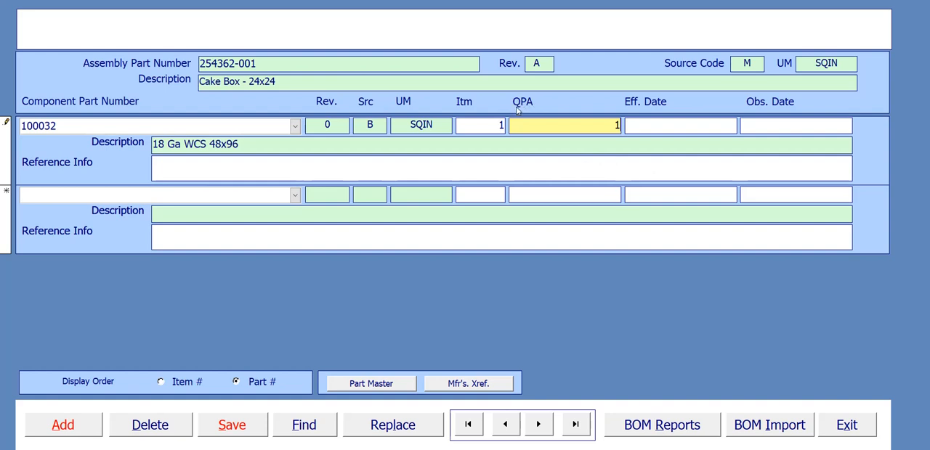
Set the QPA of component 100032 to 576 and save the bill with the effective and obsolete dates left blank.
{"action": "double_click", "coordinate": [616, 126]}
{"action": "type", "text": "576"}
{"action": "left_click_drag", "start_coordinate": [602, 124], "coordinate": [622, 125]}
{"action": "left_click", "coordinate": [682, 130]}
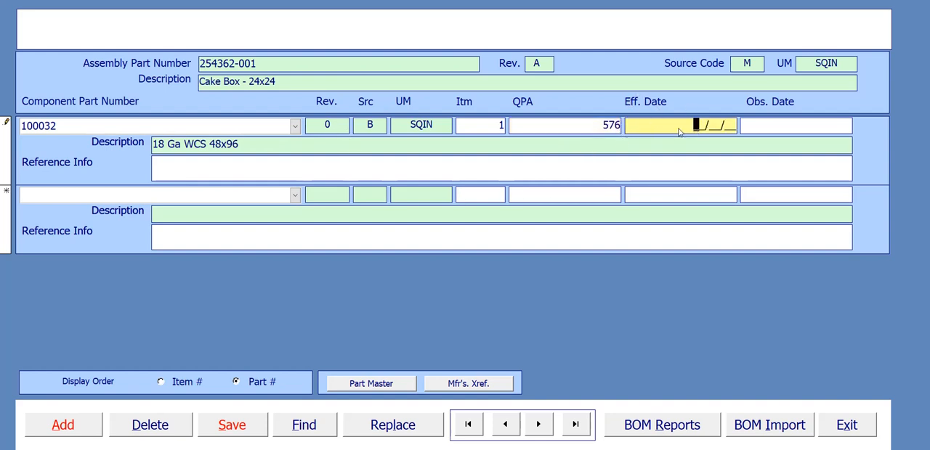
{"action": "left_click", "coordinate": [764, 129]}
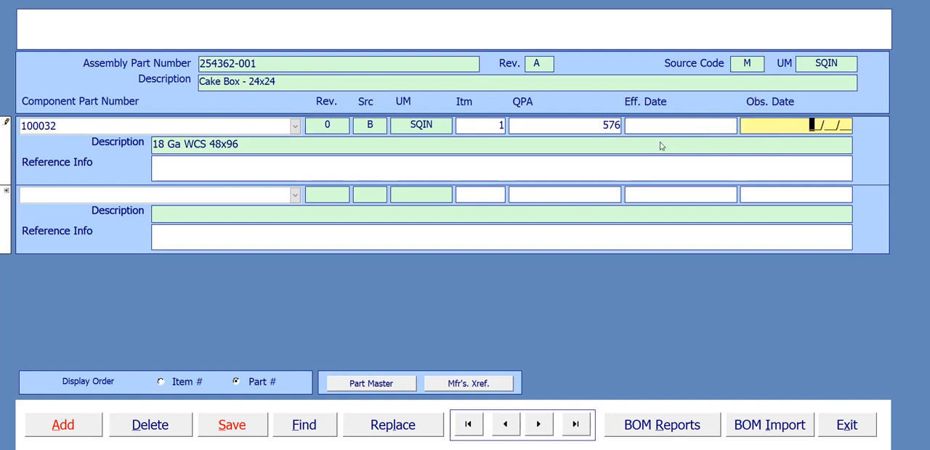
{"action": "left_click", "coordinate": [682, 125]}
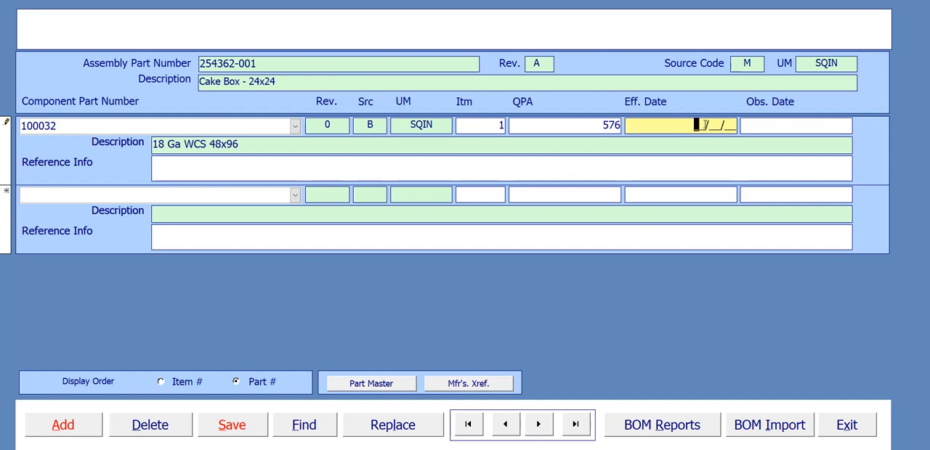
{"action": "left_click", "coordinate": [705, 124]}
{"action": "left_click", "coordinate": [246, 431]}
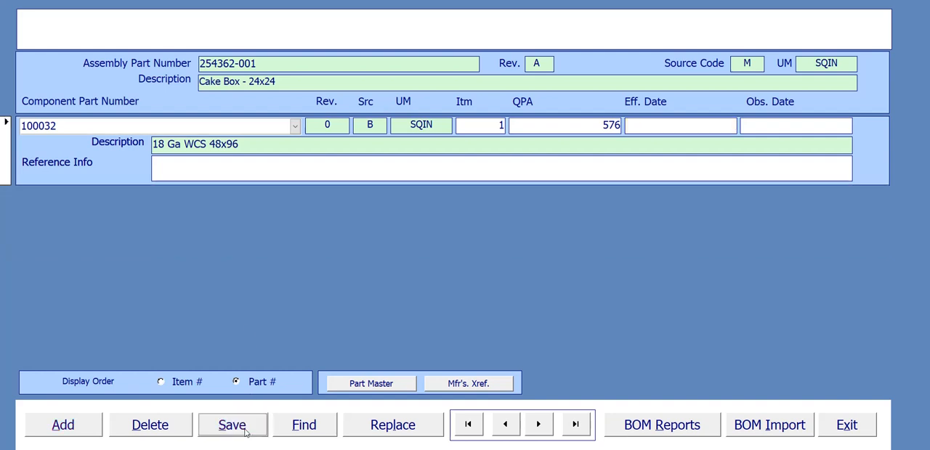